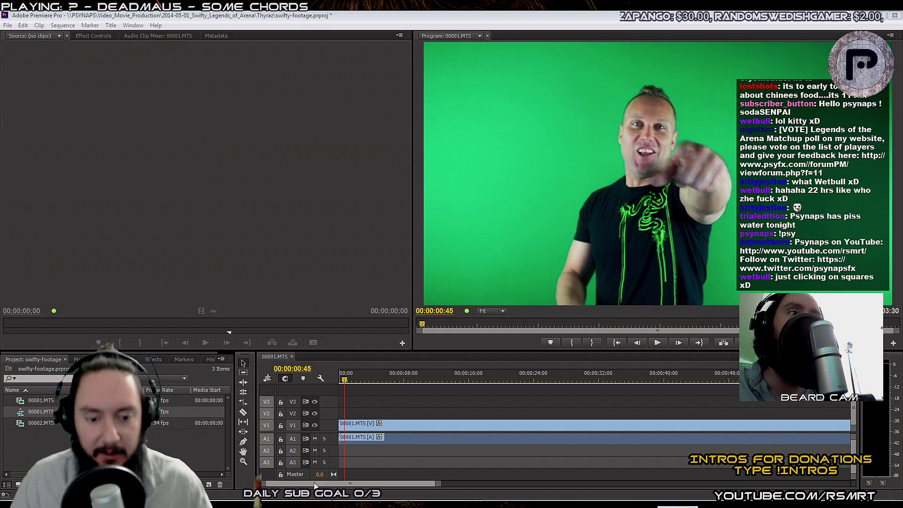
Play the 00001.MTS footage, then expand the A1 track to reveal its audio waveform
{"action": "key", "text": "space"}
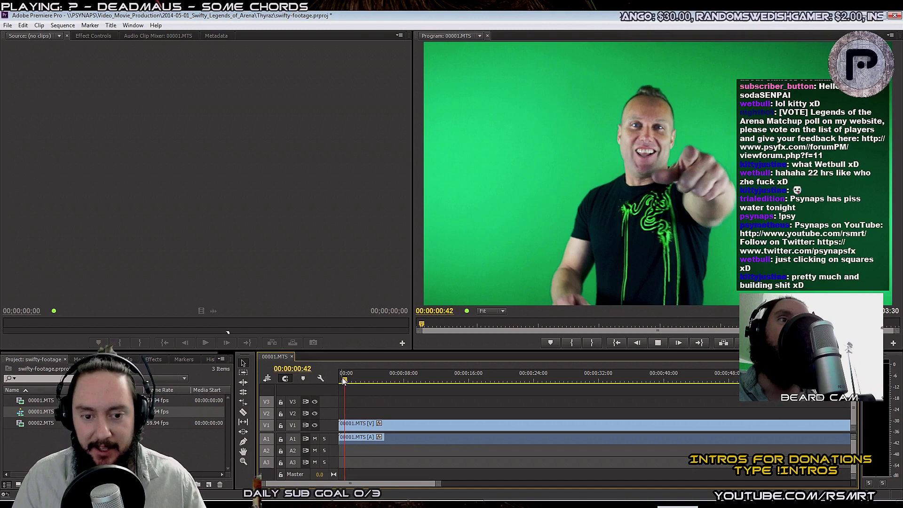
{"action": "key", "text": "space"}
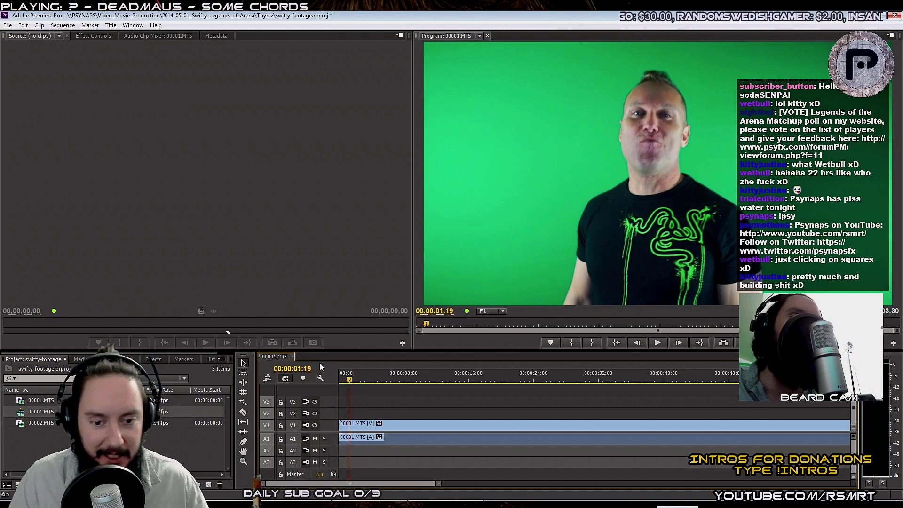
{"action": "key", "text": "space"}
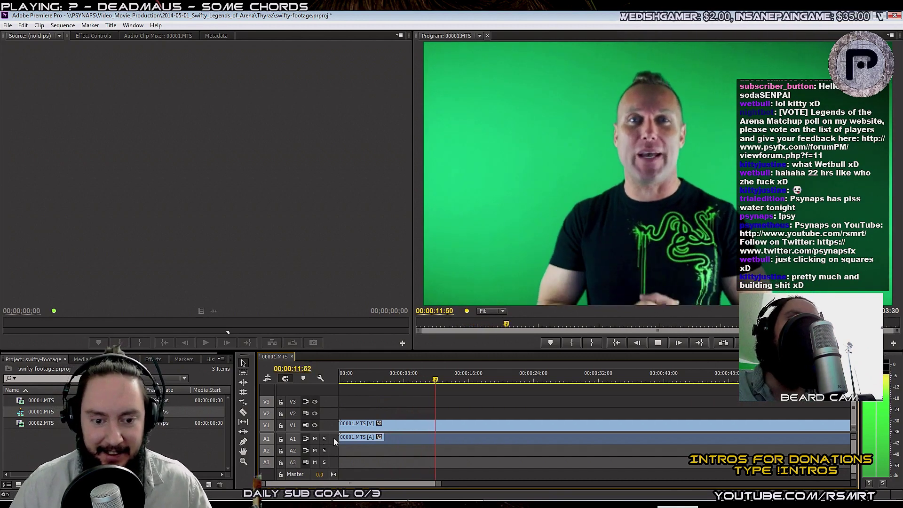
{"action": "double_click", "coordinate": [334, 438]}
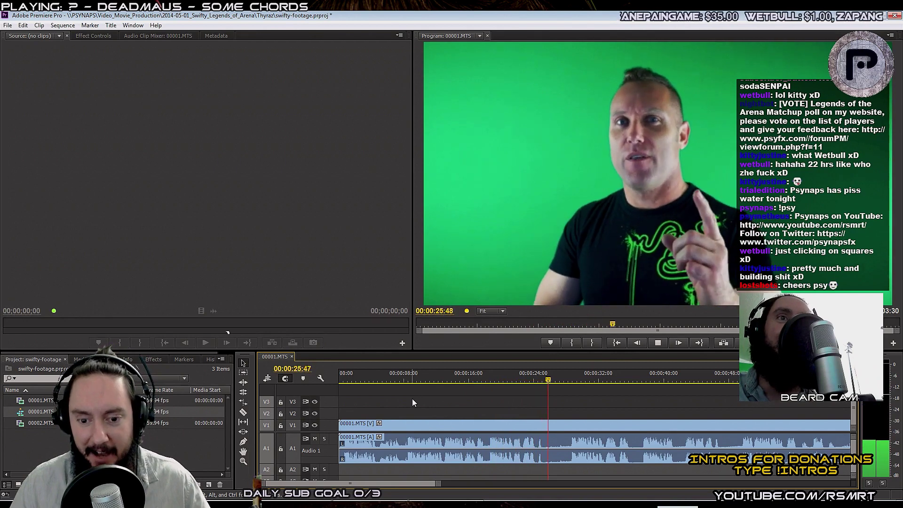
Razor-cut the 00001.MTS clip at five points, including around 00:00:34 and 00:00:43, making six segments
{"action": "key", "text": "space"}
{"action": "key", "text": "c"}
{"action": "left_click", "coordinate": [403, 442]}
{"action": "key", "text": "space"}
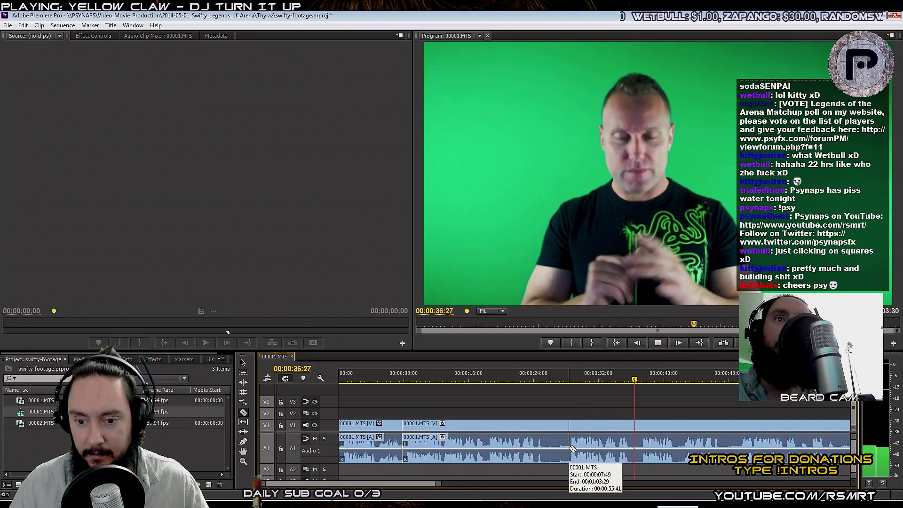
{"action": "left_click", "coordinate": [572, 450]}
{"action": "left_click", "coordinate": [617, 374]}
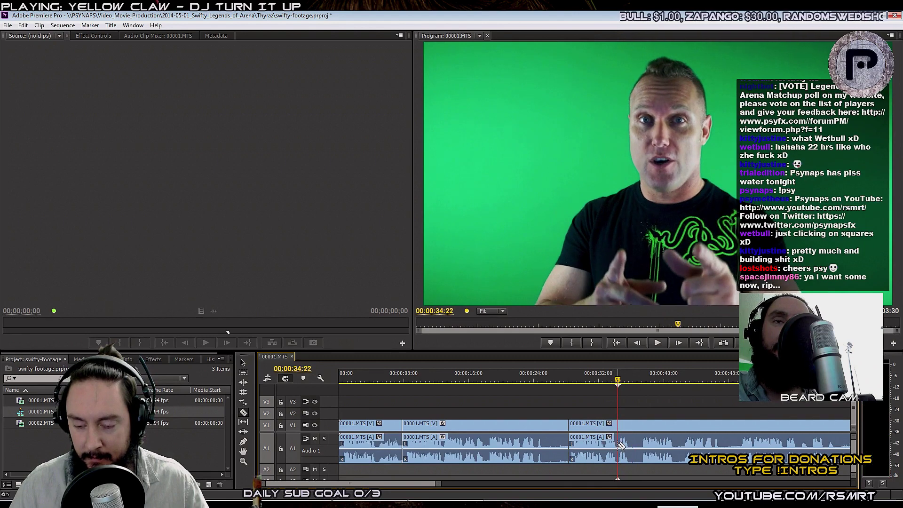
{"action": "left_click", "coordinate": [619, 444]}
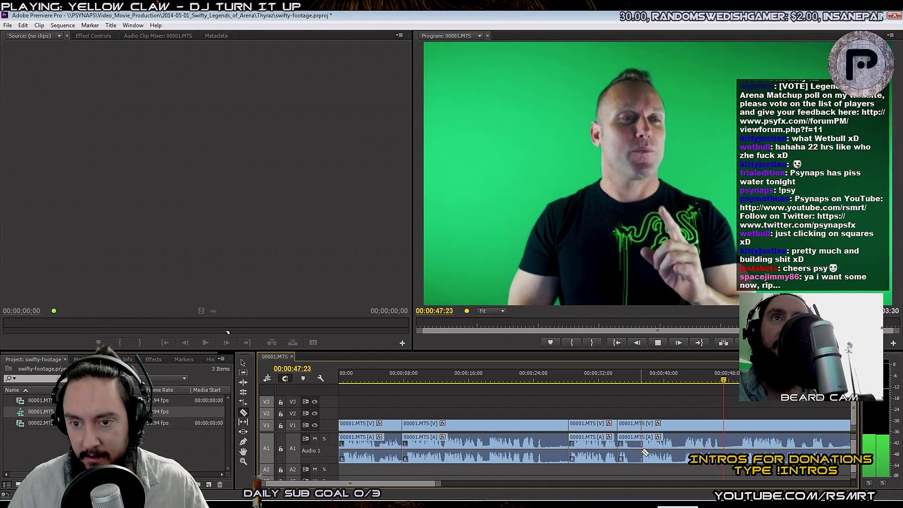
{"action": "left_click", "coordinate": [642, 451]}
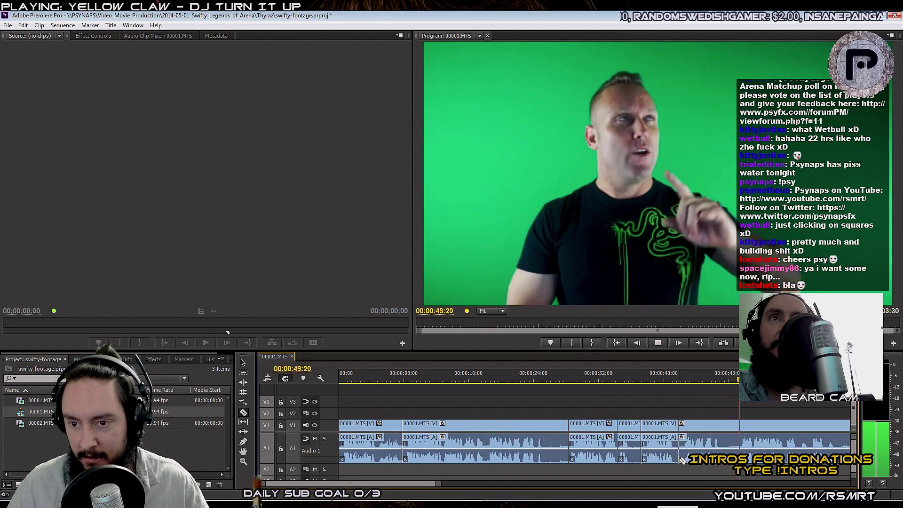
{"action": "left_click", "coordinate": [729, 451]}
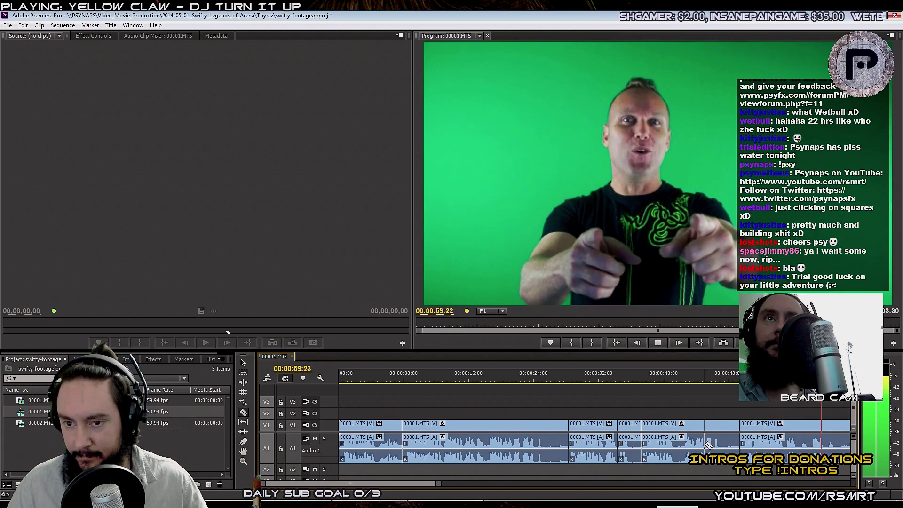
Delete a short unwanted piece from the middle of the 00001.MTS footage
{"action": "left_click_drag", "start_coordinate": [364, 483], "coordinate": [366, 482]}
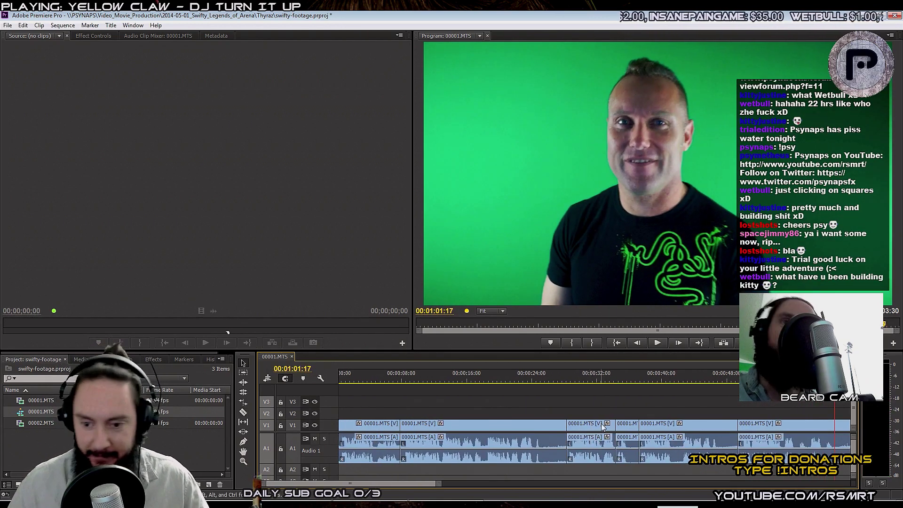
{"action": "left_click", "coordinate": [624, 426]}
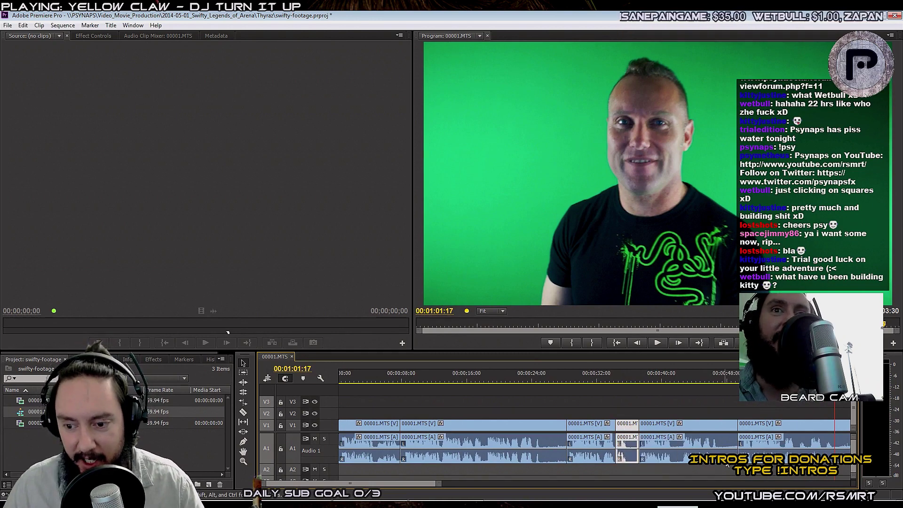
{"action": "key", "text": "Delete"}
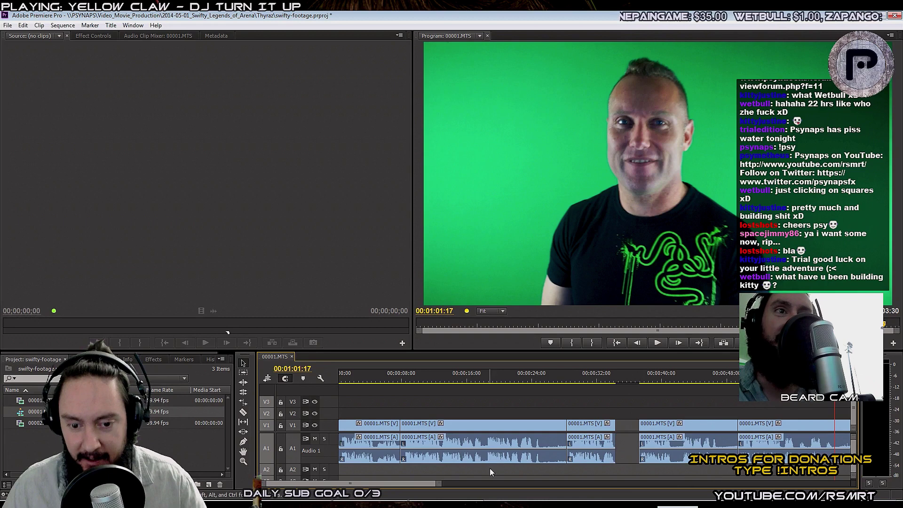
{"action": "left_click_drag", "start_coordinate": [402, 484], "coordinate": [392, 484]}
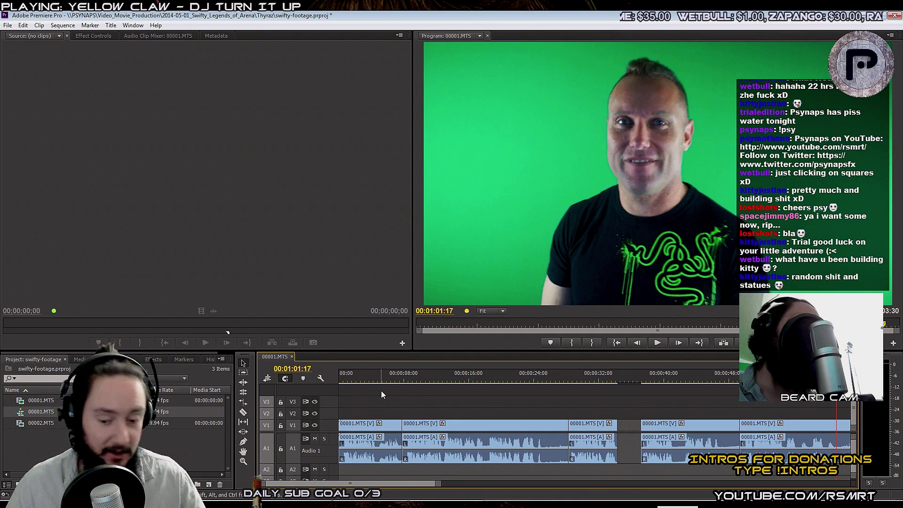
{"action": "left_click", "coordinate": [342, 377]}
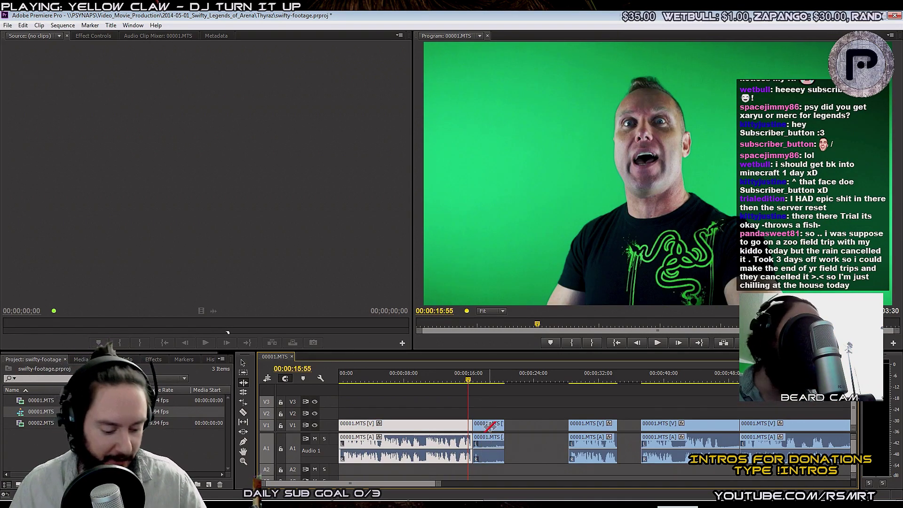
Delete the short piece after the first clip and ripple-delete the gap it leaves
{"action": "key", "text": "v"}
{"action": "left_click", "coordinate": [489, 425]}
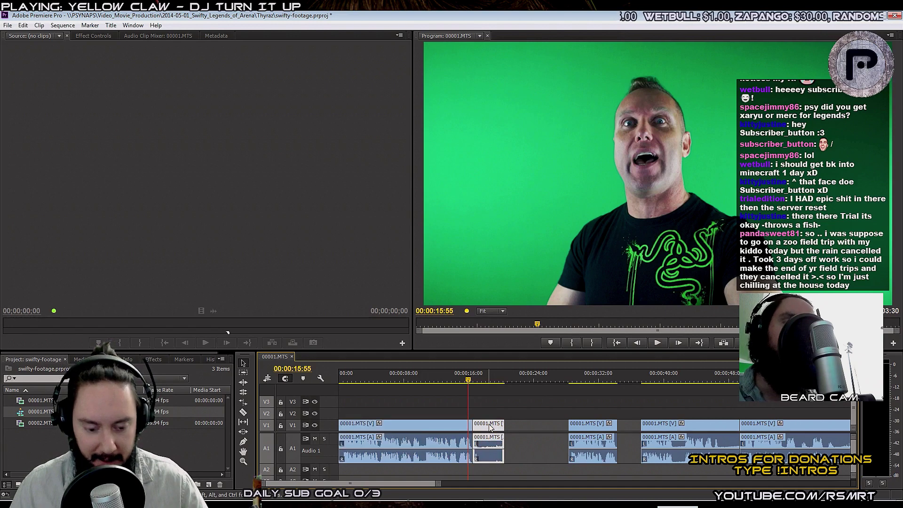
{"action": "key", "text": "Delete"}
{"action": "left_click", "coordinate": [490, 425]}
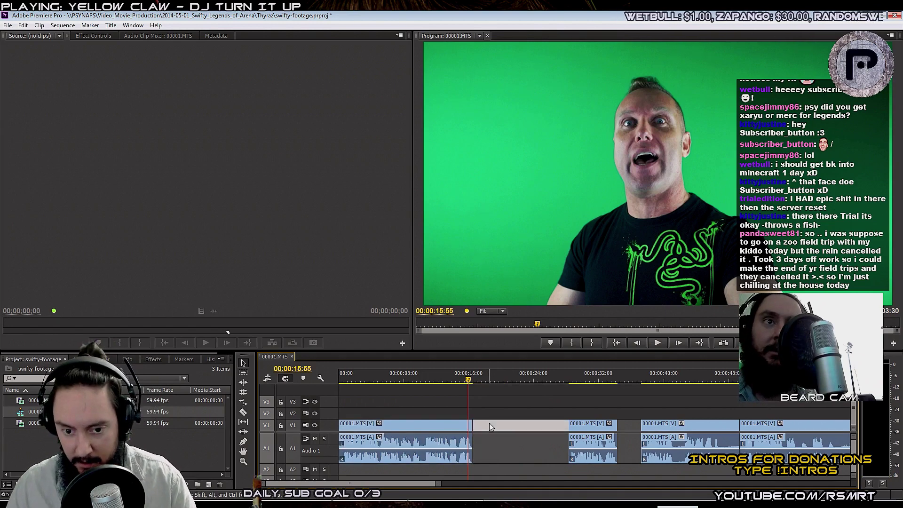
{"action": "key", "text": "Delete"}
{"action": "key", "text": "space"}
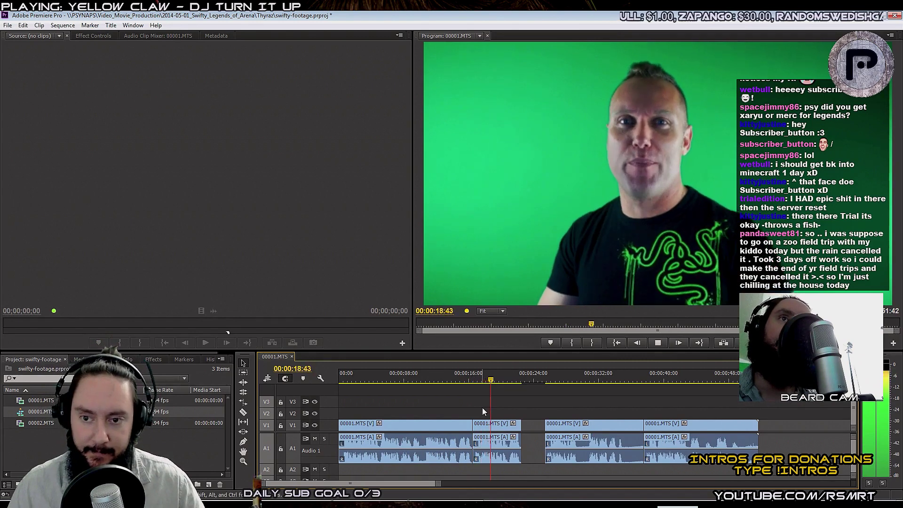
Ripple-delete the remaining V1 gap and play back to check the edit
{"action": "left_click", "coordinate": [535, 425]}
{"action": "key", "text": "space"}
{"action": "key", "text": "Delete"}
{"action": "key", "text": "space"}
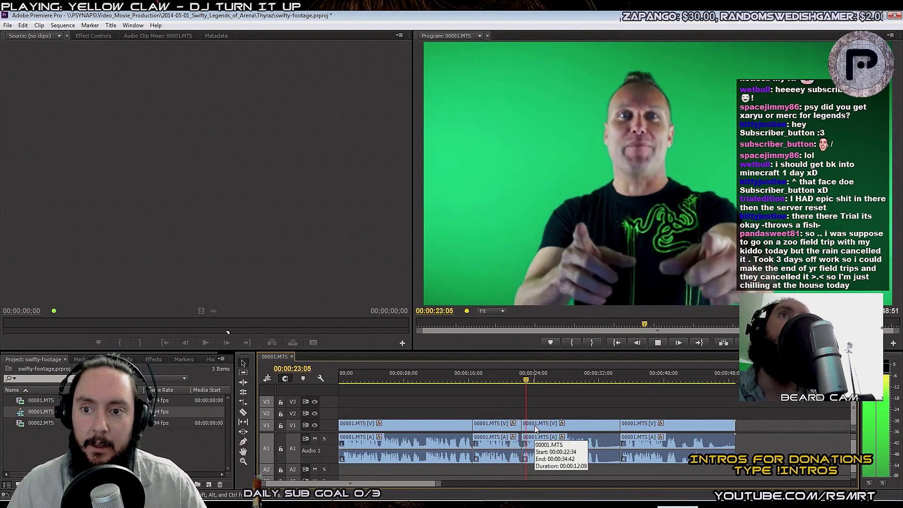
Split the clips at 00:00:20:53 and remove the short segment after the cut
{"action": "key", "text": "space"}
{"action": "key", "text": "="}
{"action": "key", "text": "="}
{"action": "key", "text": "="}
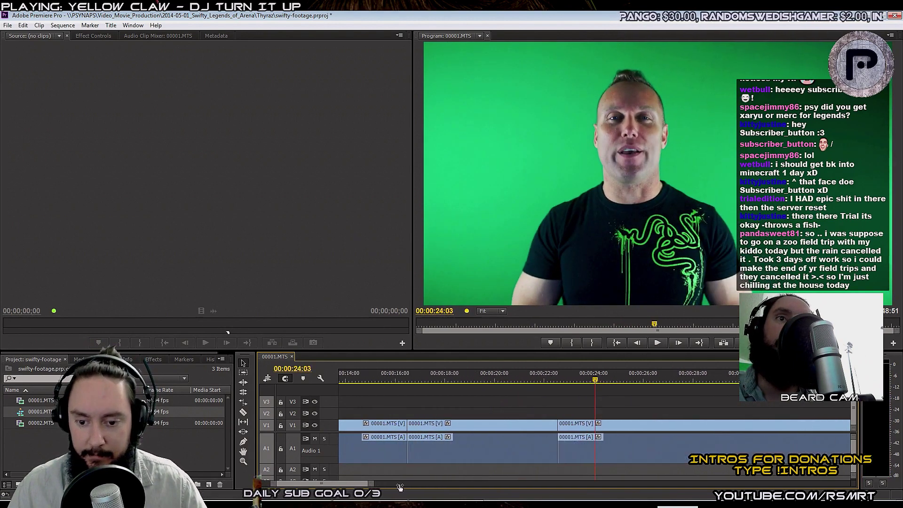
{"action": "left_click", "coordinate": [493, 377]}
{"action": "key", "text": "space"}
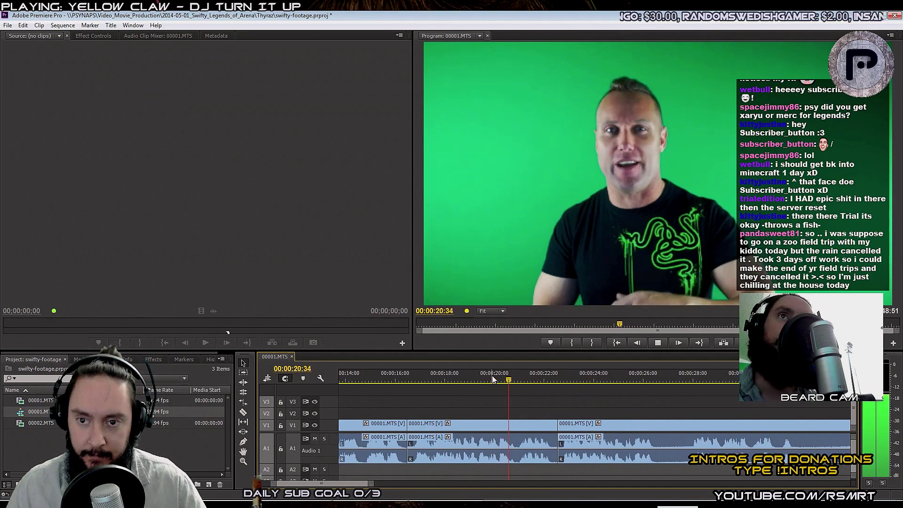
{"action": "left_click", "coordinate": [517, 379]}
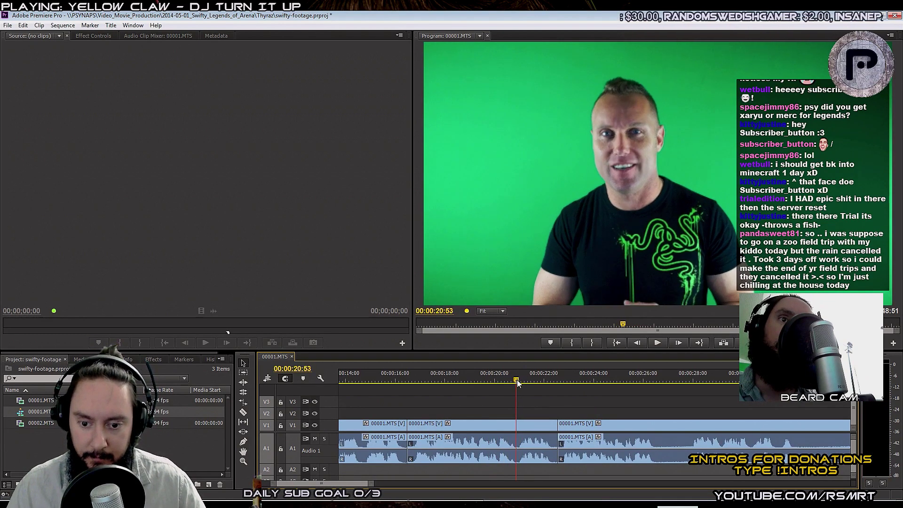
{"action": "key", "text": "c"}
{"action": "left_click", "coordinate": [521, 432]}
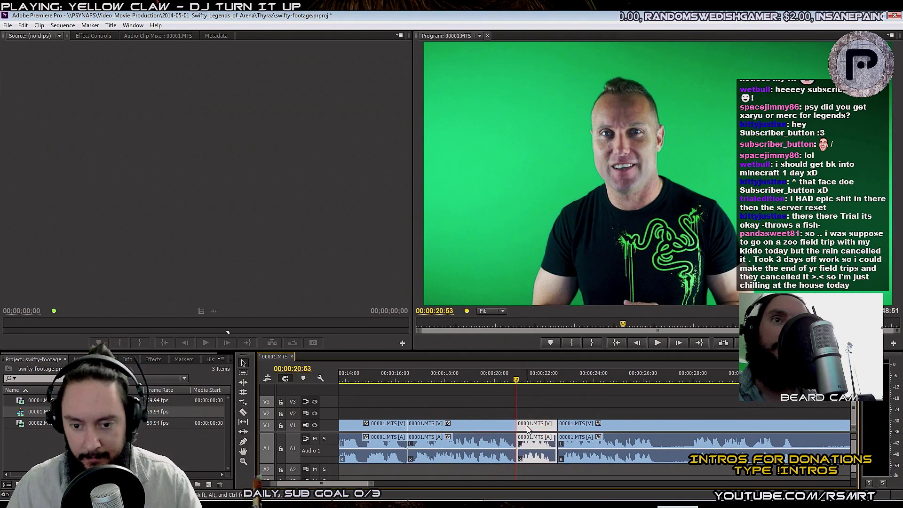
{"action": "key", "text": "shift+Delete"}
{"action": "left_click", "coordinate": [503, 379]}
{"action": "key", "text": "space"}
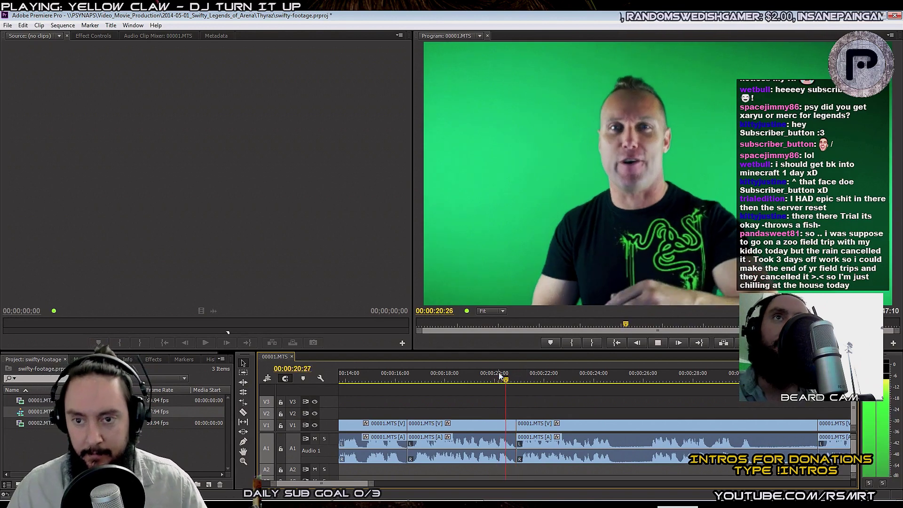
{"action": "key", "text": "space"}
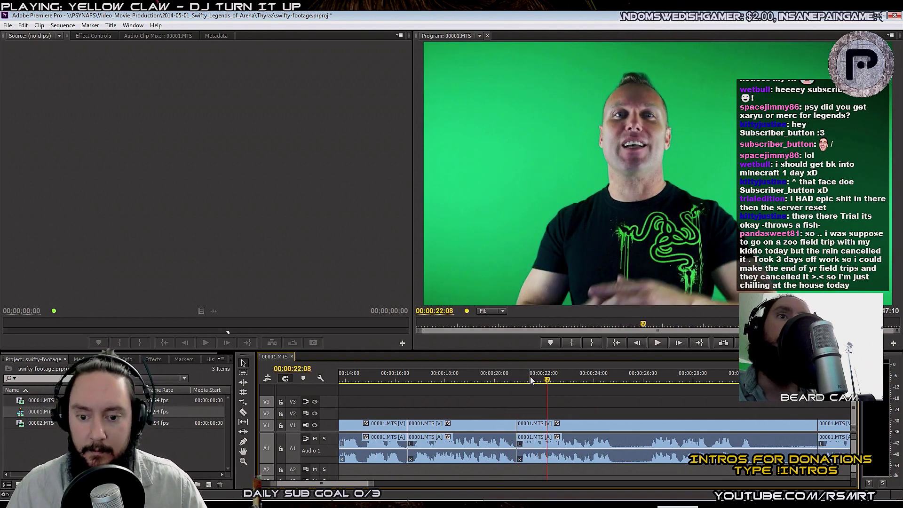
Split the clip at the playhead at 00:00:30:34 with Ctrl+K
{"action": "key", "text": "="}
{"action": "key", "text": "j"}
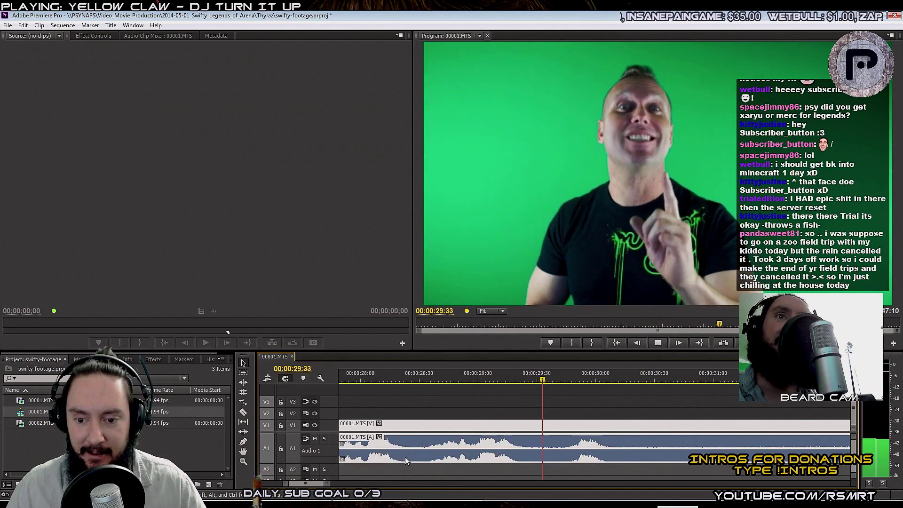
{"action": "key", "text": "space"}
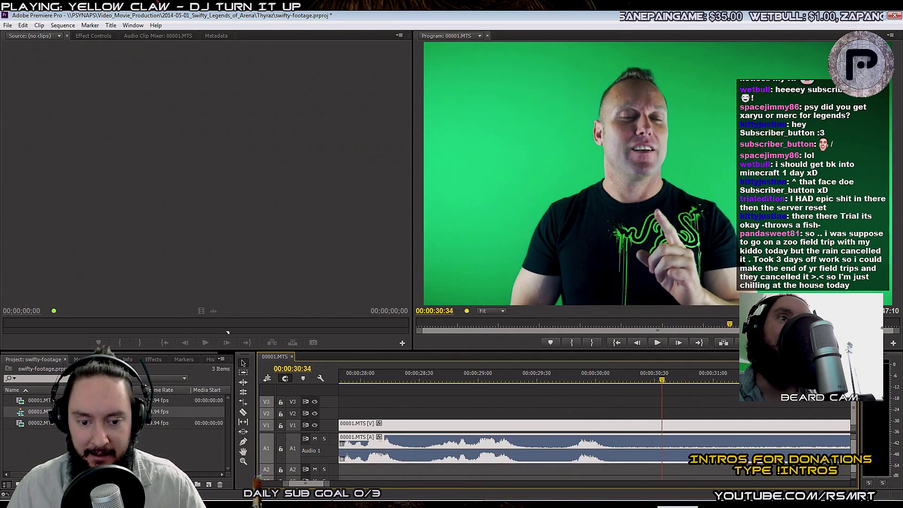
{"action": "key", "text": "ctrl+k"}
{"action": "key", "text": "minus"}
{"action": "key", "text": "space"}
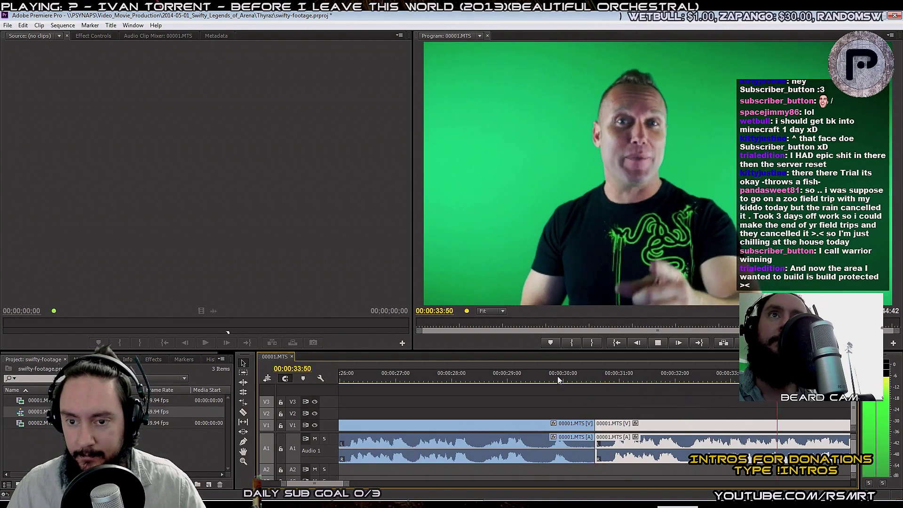
{"action": "key", "text": "space"}
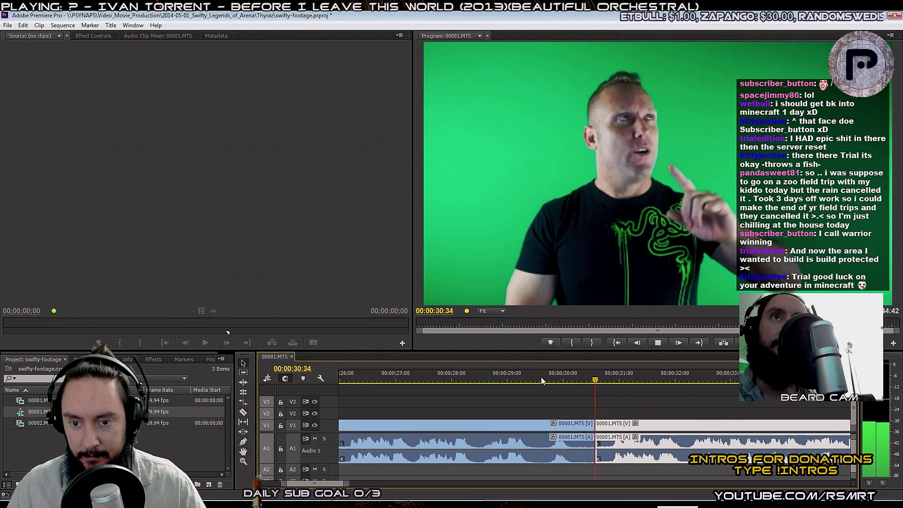
{"action": "key", "text": "space"}
Trim the left clip's end, slide the right clip left against it, and tighten the cut
{"action": "left_click", "coordinate": [546, 428]}
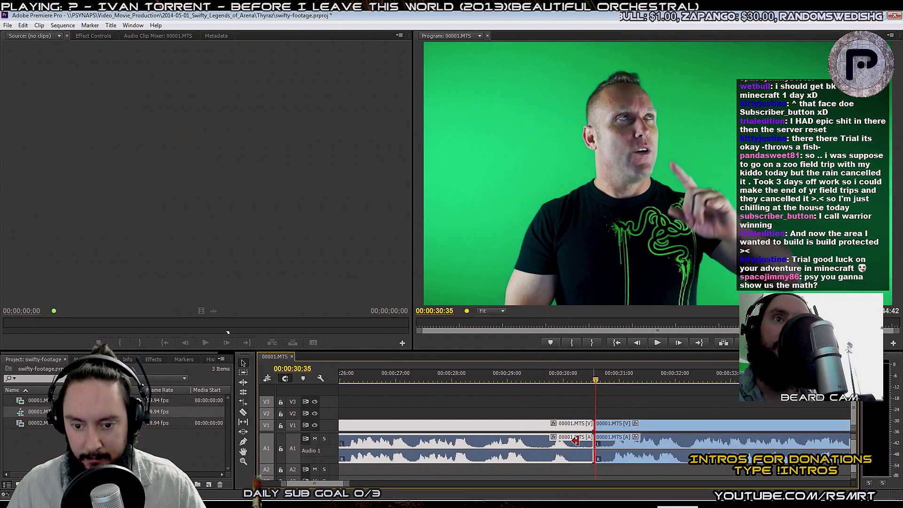
{"action": "left_click_drag", "start_coordinate": [589, 438], "coordinate": [541, 438]}
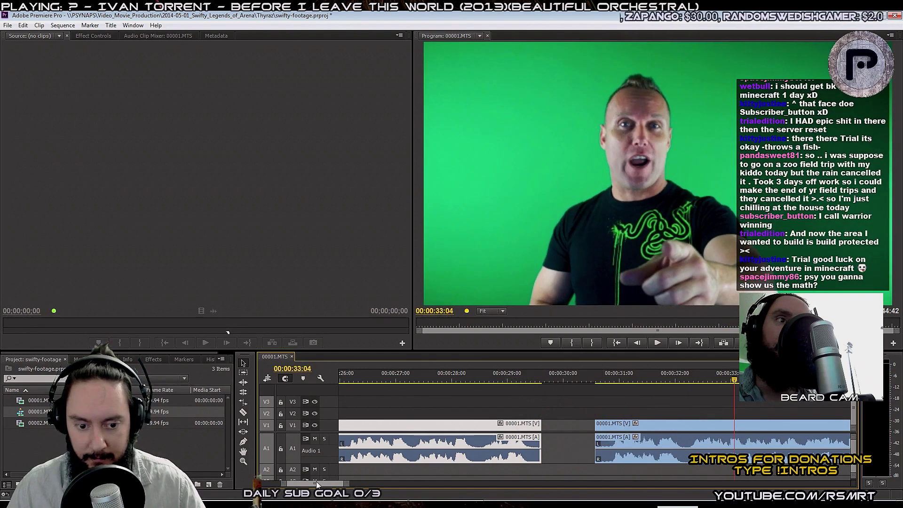
{"action": "scroll", "coordinate": [438, 433], "scroll_direction": "up", "scroll_amount": 3}
{"action": "left_click", "coordinate": [476, 379]}
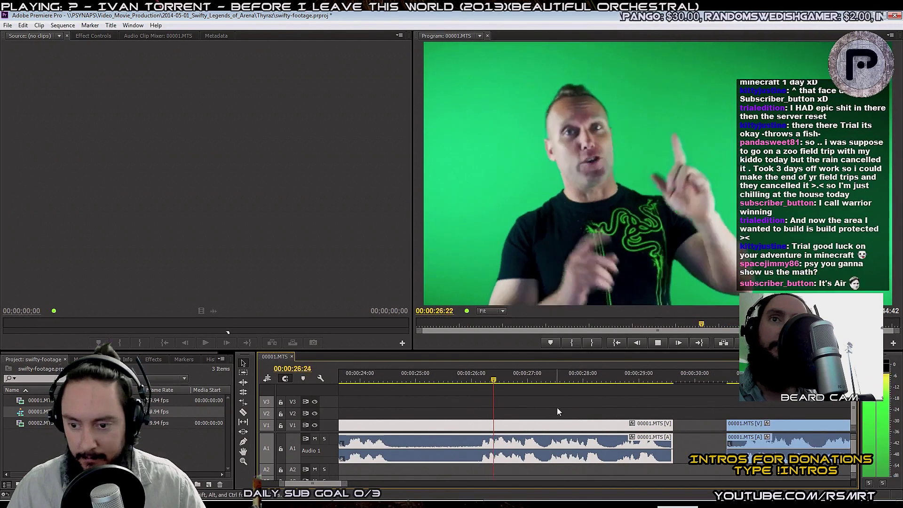
{"action": "left_click_drag", "start_coordinate": [745, 425], "coordinate": [496, 429]}
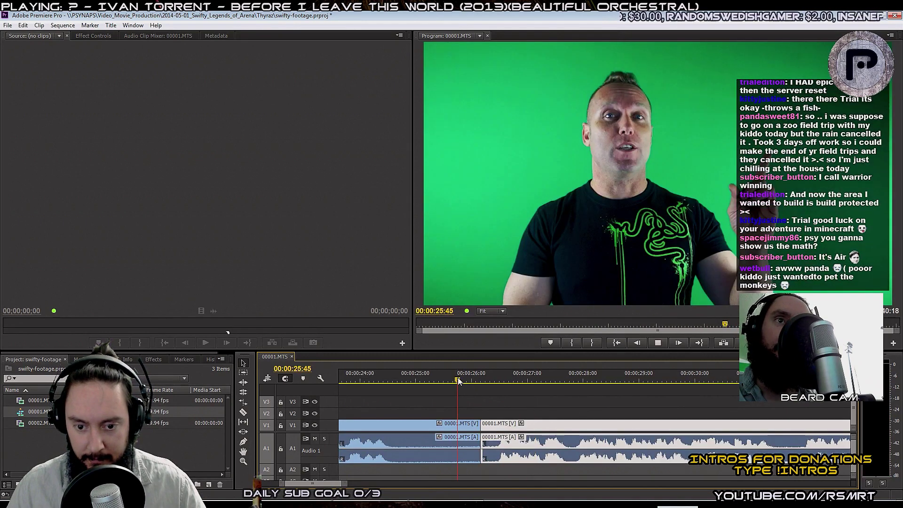
{"action": "key", "text": "space"}
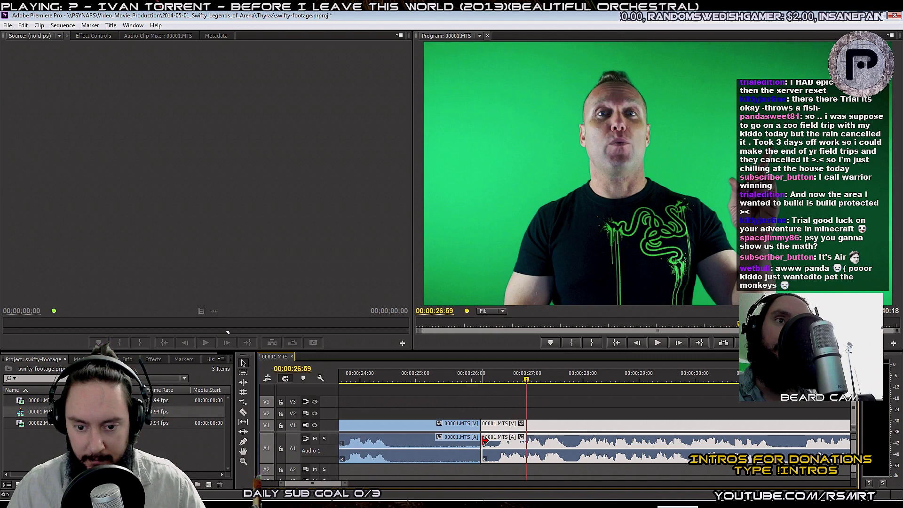
{"action": "mouse_move", "coordinate": [485, 441]}
{"action": "left_mouse_down"}
{"action": "mouse_move", "coordinate": [495, 441]}
{"action": "mouse_move", "coordinate": [485, 425]}
{"action": "mouse_move", "coordinate": [494, 425]}
{"action": "mouse_move", "coordinate": [481, 426]}
{"action": "left_mouse_up"}
{"action": "left_click", "coordinate": [454, 378]}
{"action": "key", "text": "space"}
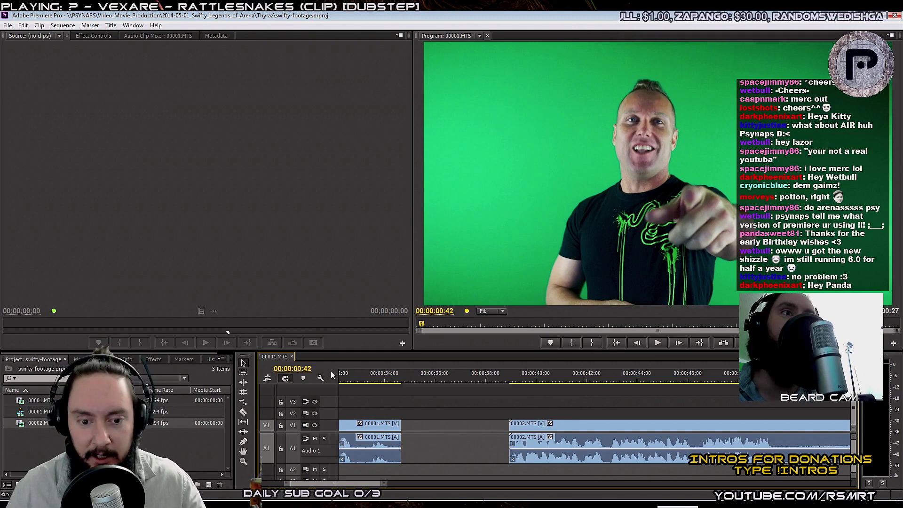
Scrub the playhead through the 00002.MTS footage from around 40 seconds
{"action": "left_click", "coordinate": [545, 381]}
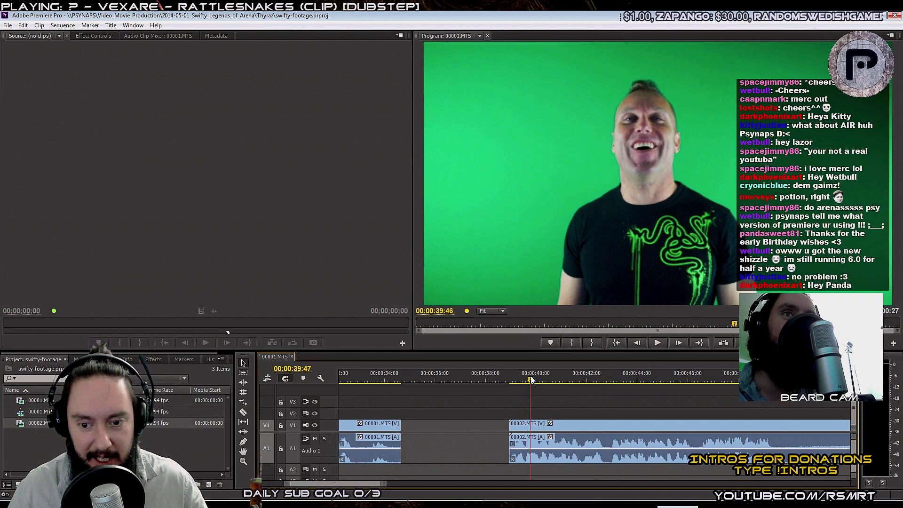
{"action": "left_click_drag", "start_coordinate": [546, 378], "coordinate": [631, 380]}
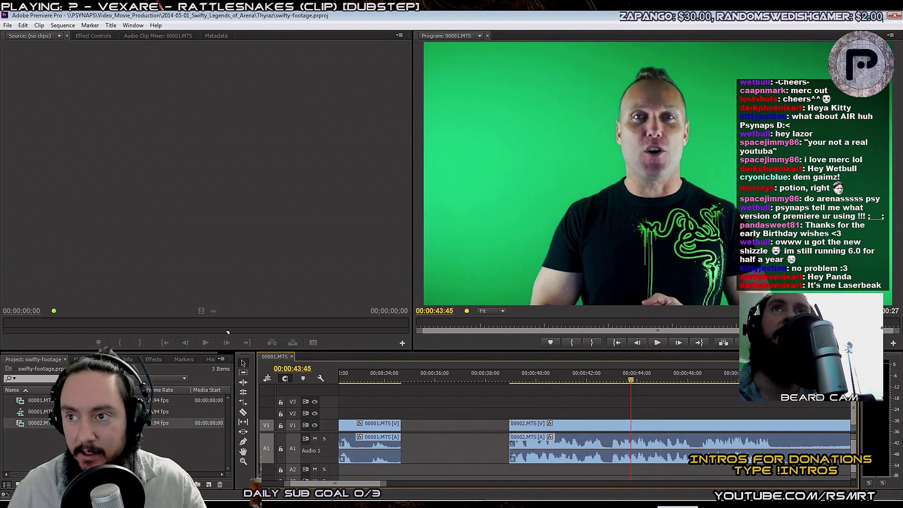
{"action": "key", "text": "alt+Tab"}
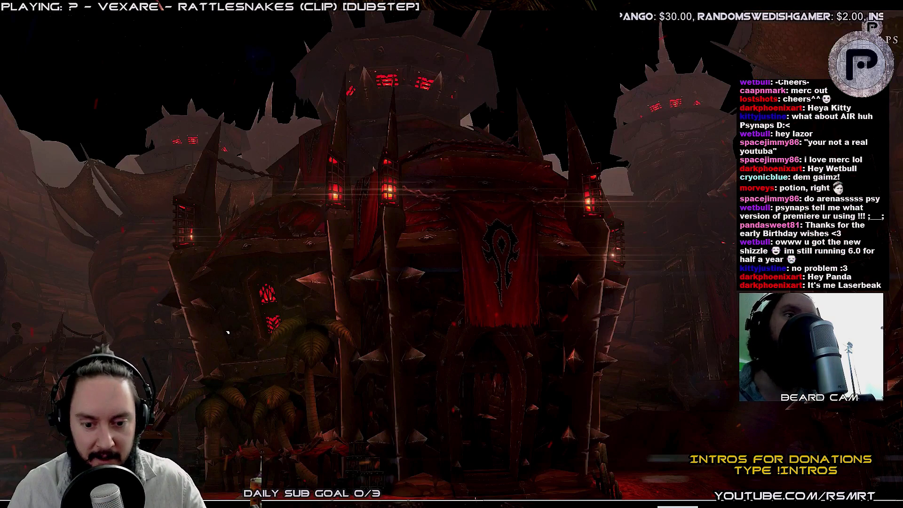
In After Effects, choose File > Import > Adobe Premiere Pro Project to browse the Video_F folder
{"action": "key", "text": "alt+Tab"}
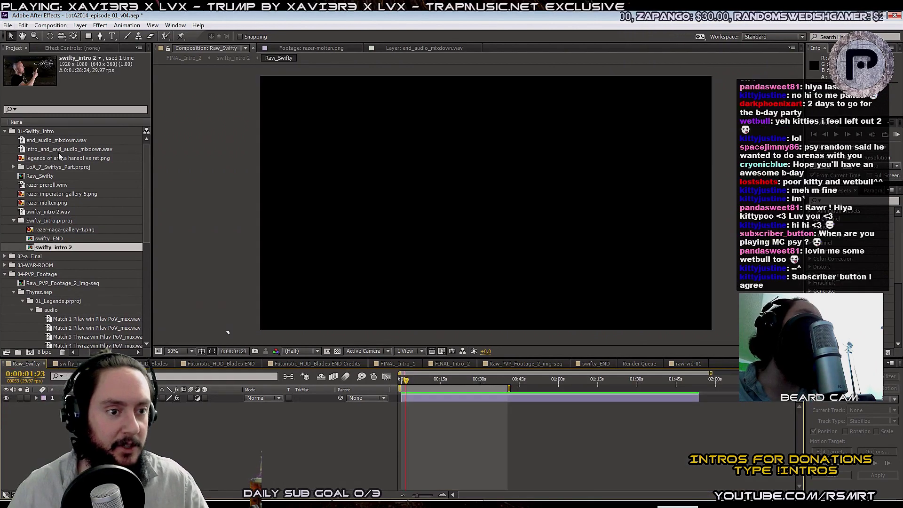
{"action": "left_click", "coordinate": [8, 25]}
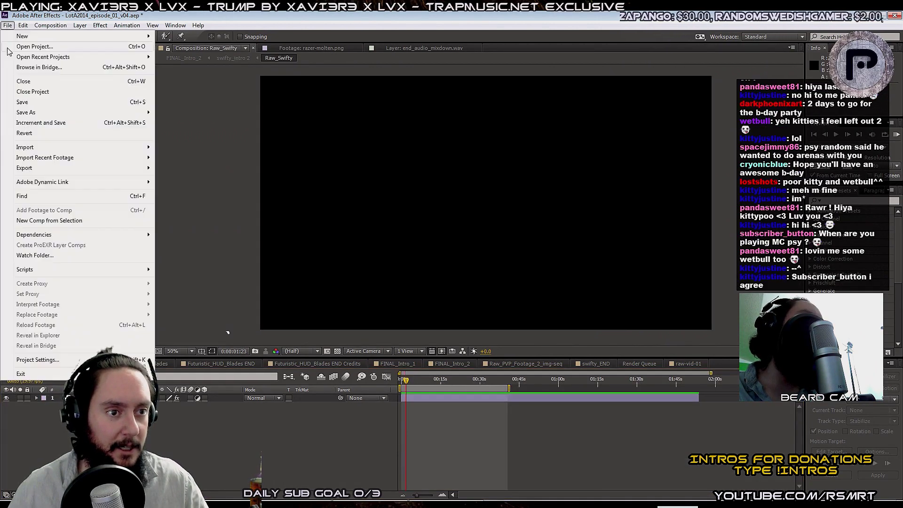
{"action": "mouse_move", "coordinate": [67, 152]}
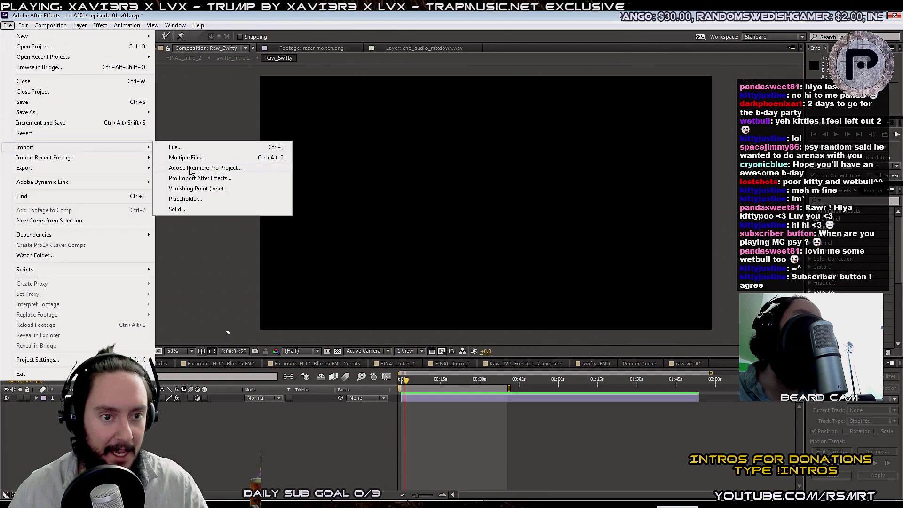
{"action": "mouse_move", "coordinate": [117, 151]}
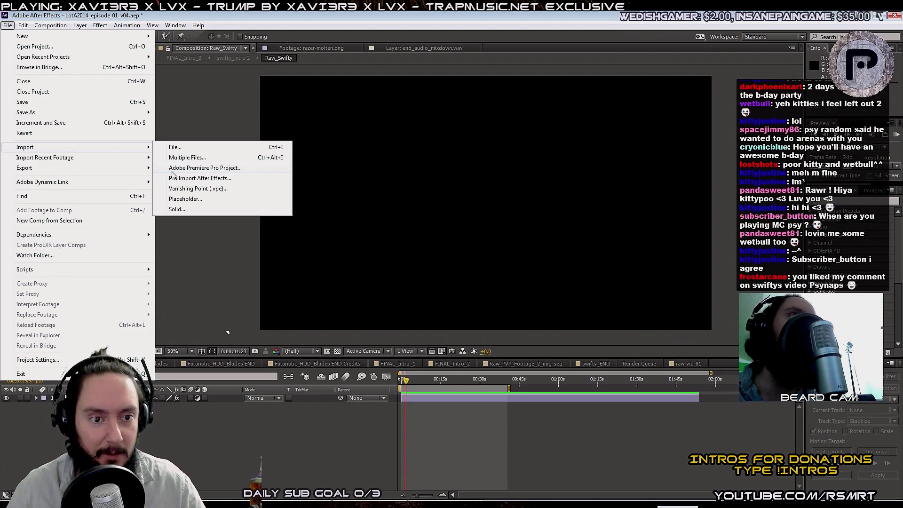
{"action": "left_click", "coordinate": [246, 171]}
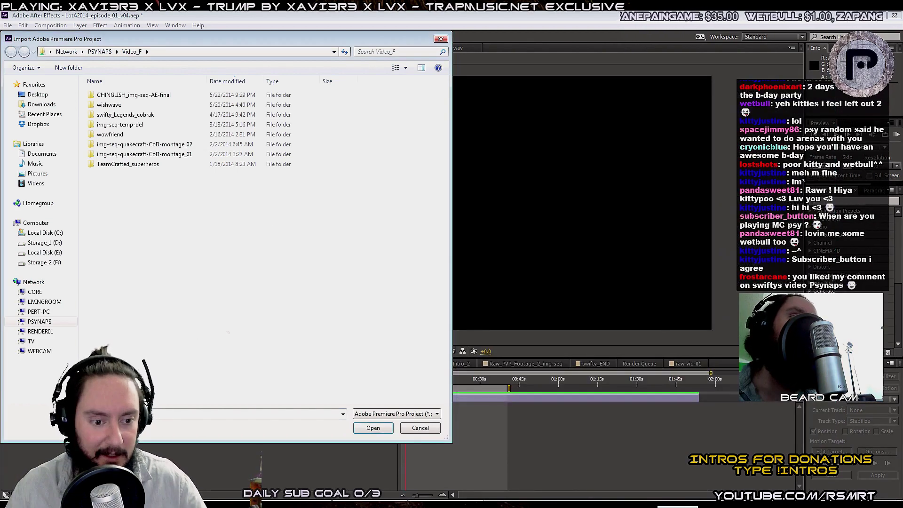
Import swifty-footage.prproj from the Thyraz folder with all sequences and audio
{"action": "type", "text": "\\\\PSYNAPS\\Video_Movie_Production\\2014-05-01_Swifty_Legends_of_Arena\\Thyraz"}
{"action": "left_click", "coordinate": [358, 430]}
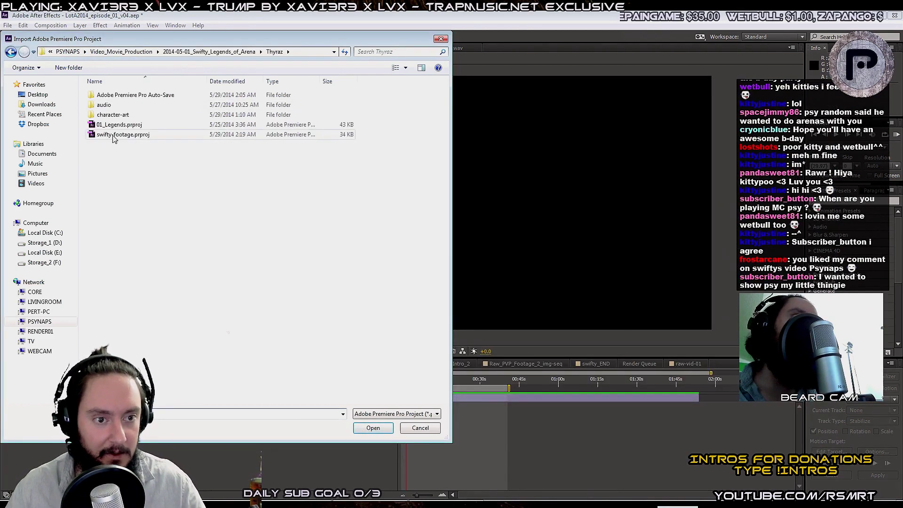
{"action": "left_click", "coordinate": [92, 137]}
{"action": "double_click", "coordinate": [109, 136]}
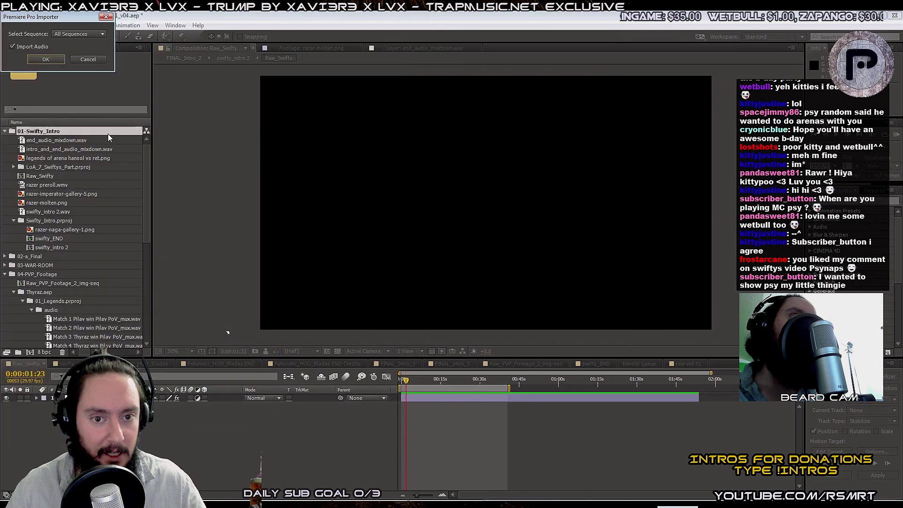
{"action": "left_click", "coordinate": [44, 61]}
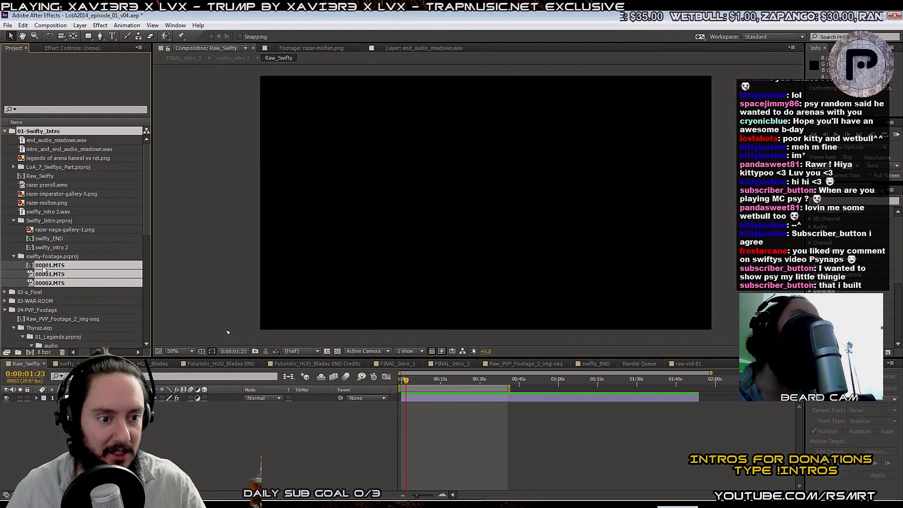
Copy all five layers from the 00001.MTS comp into the Raw_Swifty composition
{"action": "left_click", "coordinate": [30, 268]}
{"action": "double_click", "coordinate": [53, 266]}
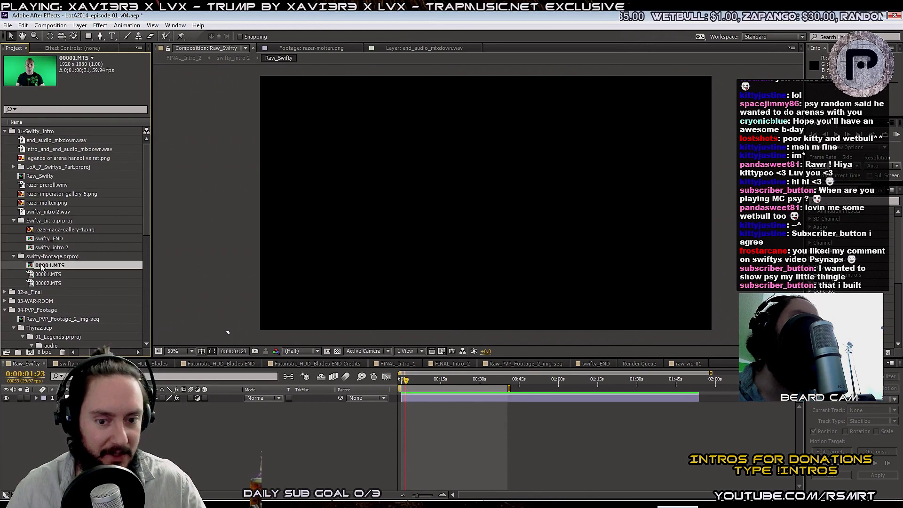
{"action": "left_click", "coordinate": [414, 400]}
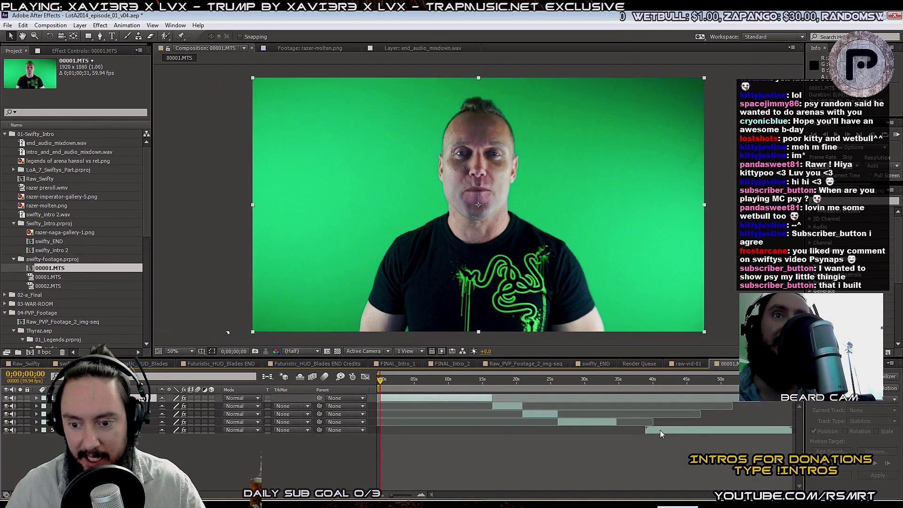
{"action": "key", "text": "ctrl+a"}
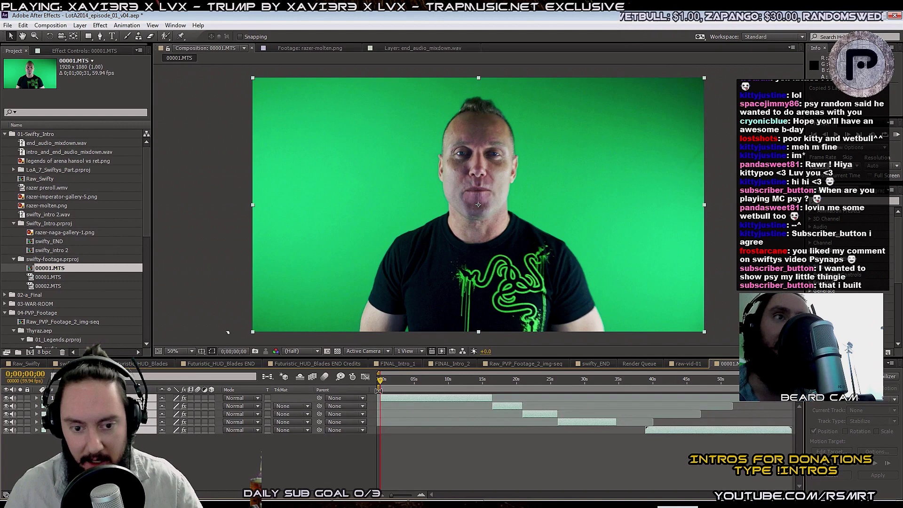
{"action": "left_click", "coordinate": [40, 365]}
{"action": "key", "text": "ctrl+v"}
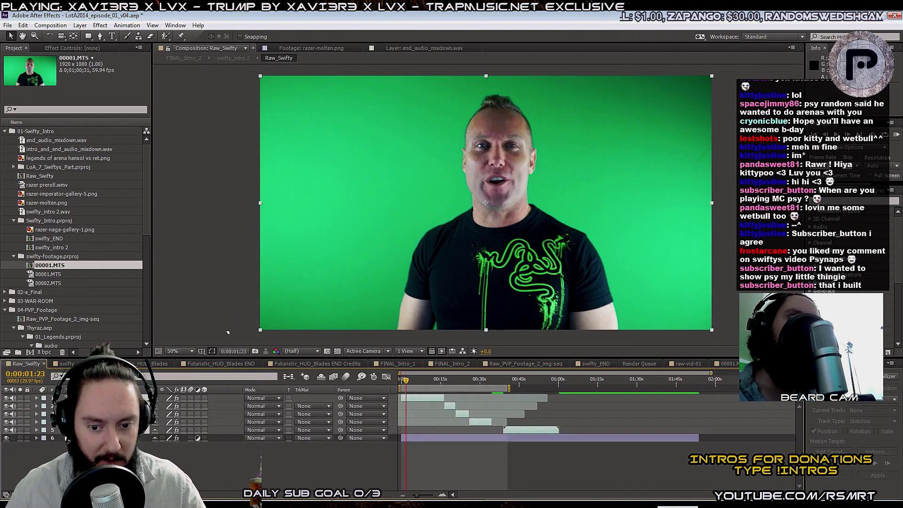
Bring the purple adjustment layer to the top of Raw_Swifty and scrub the footage
{"action": "key", "text": "ctrl+shift+bracketleft"}
{"action": "left_click", "coordinate": [415, 476]}
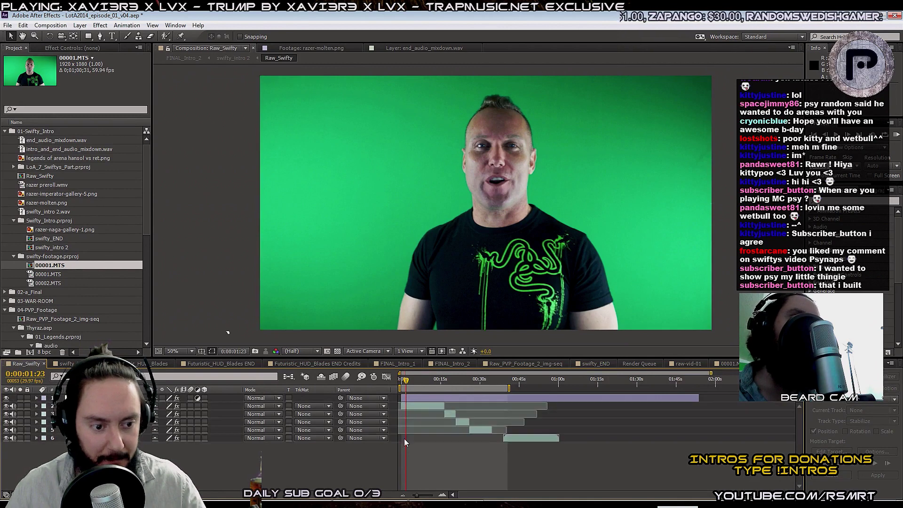
{"action": "left_click_drag", "start_coordinate": [407, 379], "coordinate": [413, 380]}
Show the adjustment layer's Effect Controls, checking the viewer at 100% and 50%, at 0:00:06:09
{"action": "left_click", "coordinate": [414, 398]}
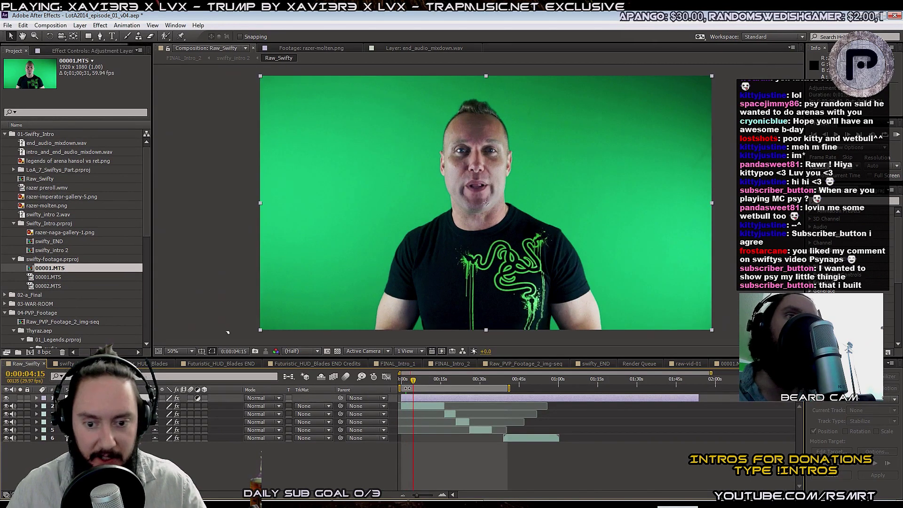
{"action": "left_click", "coordinate": [85, 50]}
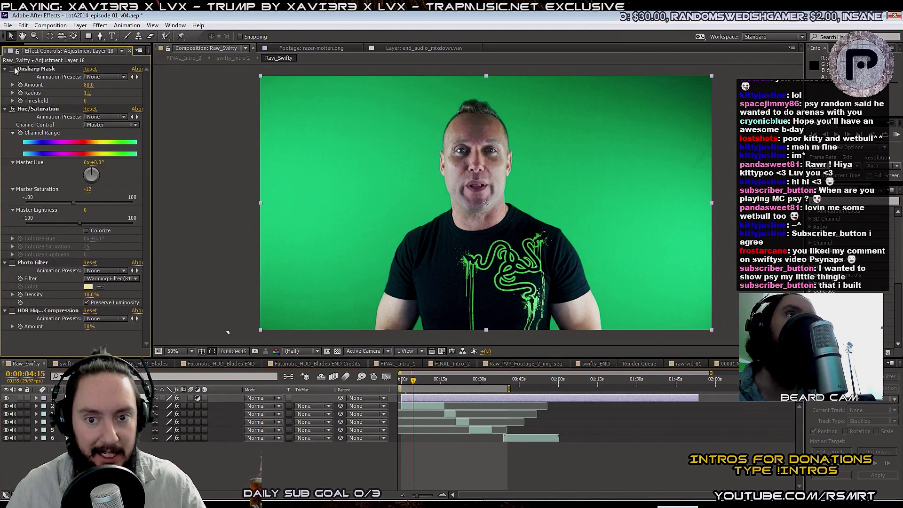
{"action": "key", "text": "period"}
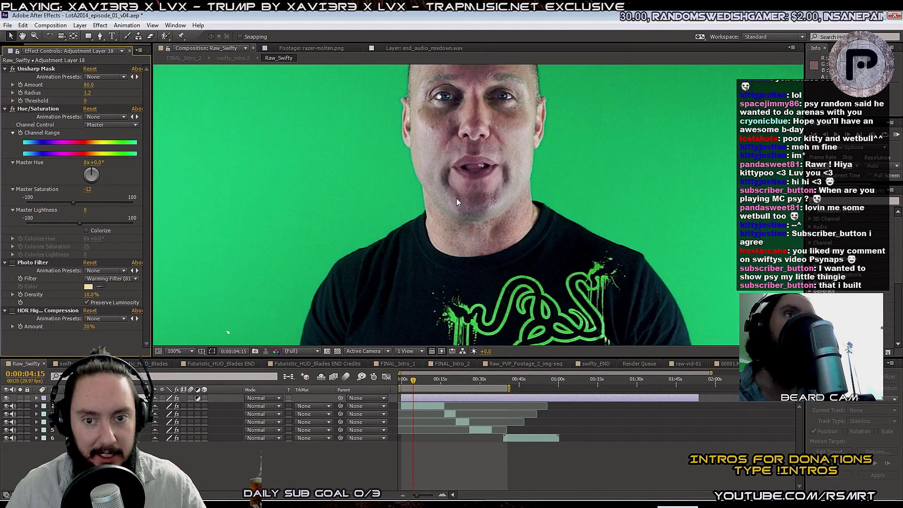
{"action": "key", "text": "comma"}
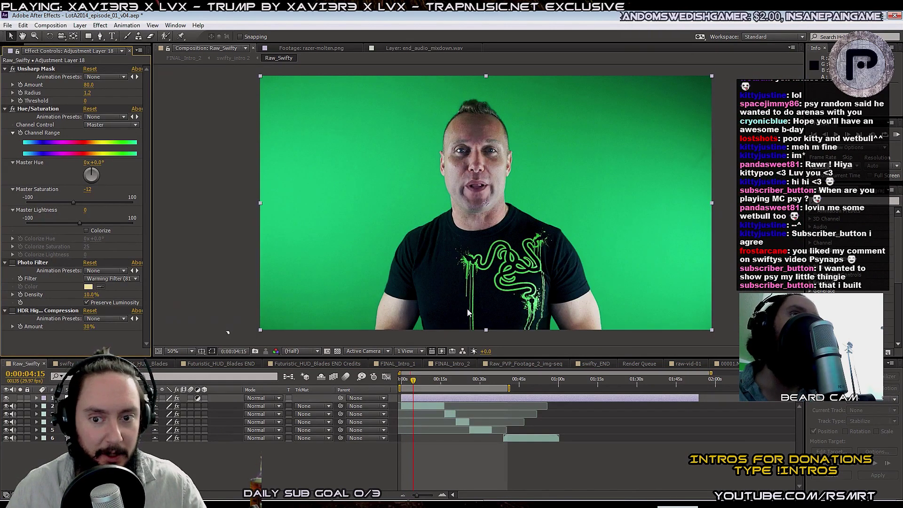
{"action": "left_click_drag", "start_coordinate": [412, 382], "coordinate": [417, 380]}
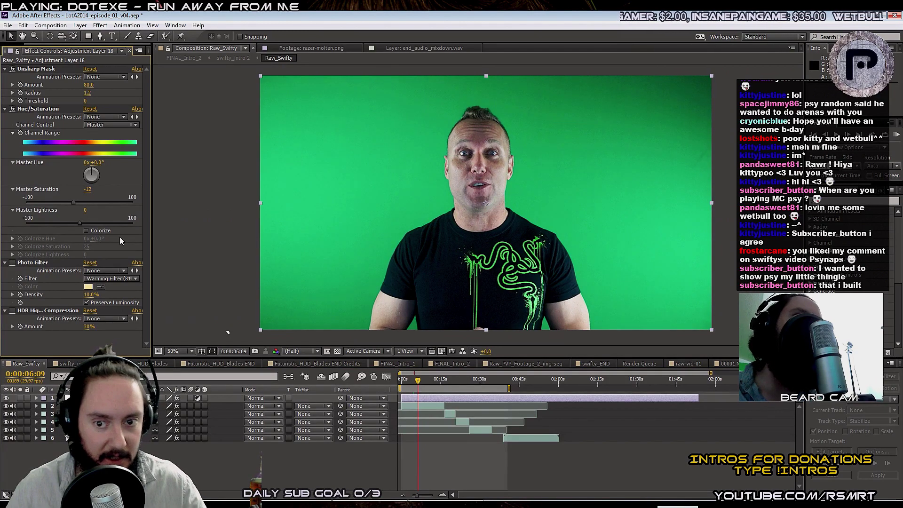
Toggle Hue/Saturation off, on and off again to compare its effect
{"action": "left_click", "coordinate": [13, 110]}
{"action": "left_click", "coordinate": [12, 109]}
{"action": "left_click", "coordinate": [12, 109]}
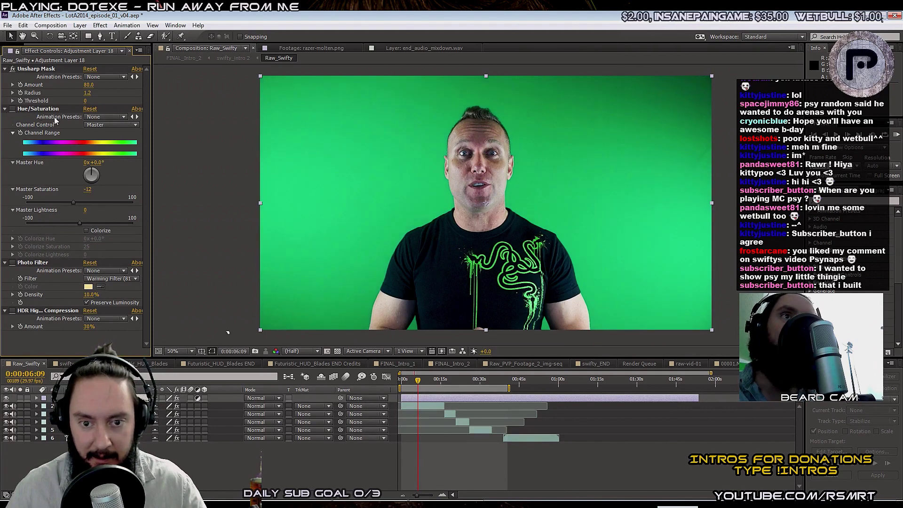